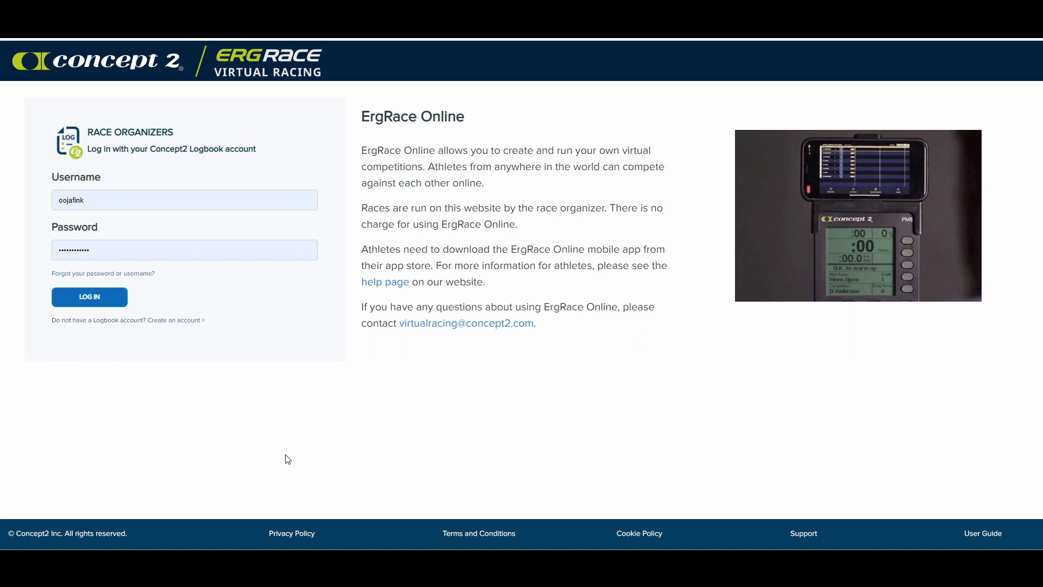
# Step: Log in to ErgRace Online as a race organiser using the Concept2 Logbook account
pyautogui.click(95, 303)
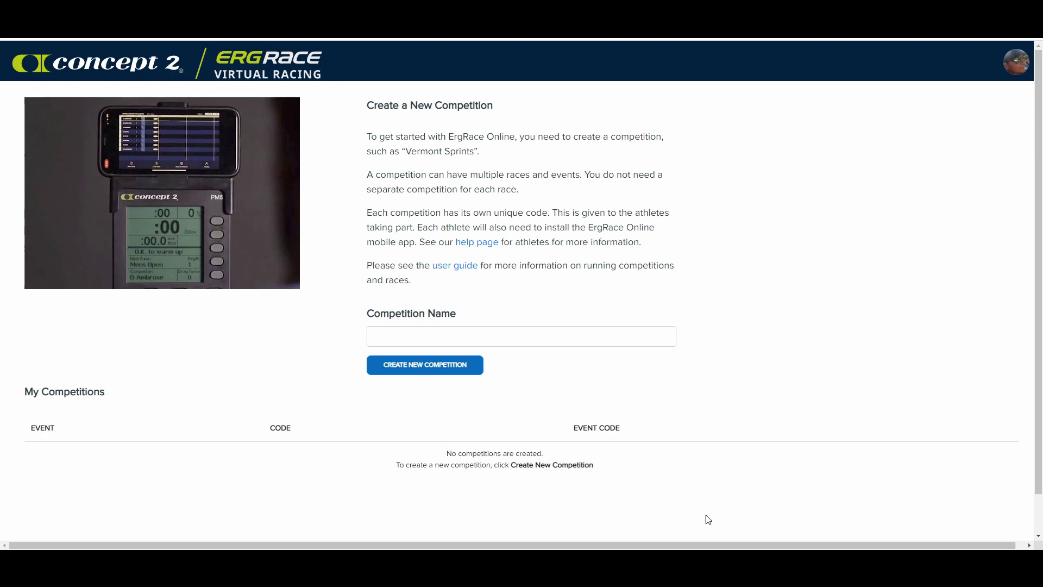
# Step: Create a new competition named 'TEST GORDON'
pyautogui.click(494, 336)
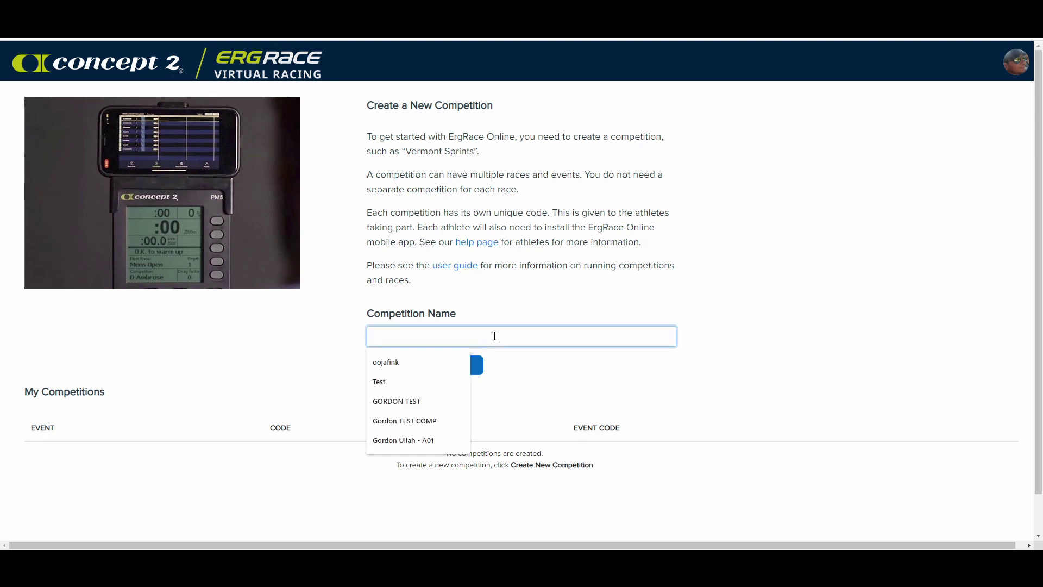
pyautogui.write('TEST GORDON')
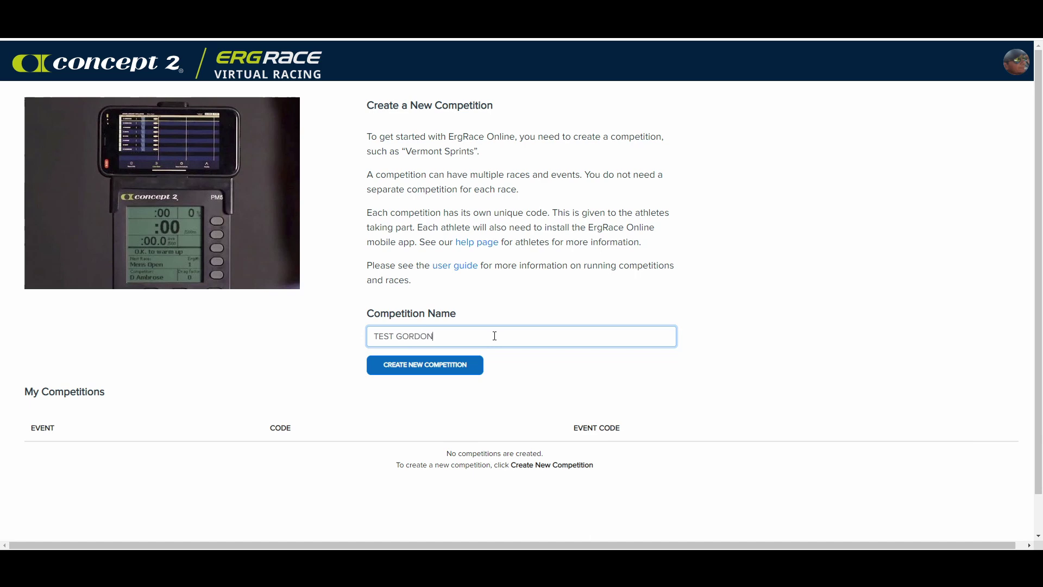
pyautogui.click(431, 367)
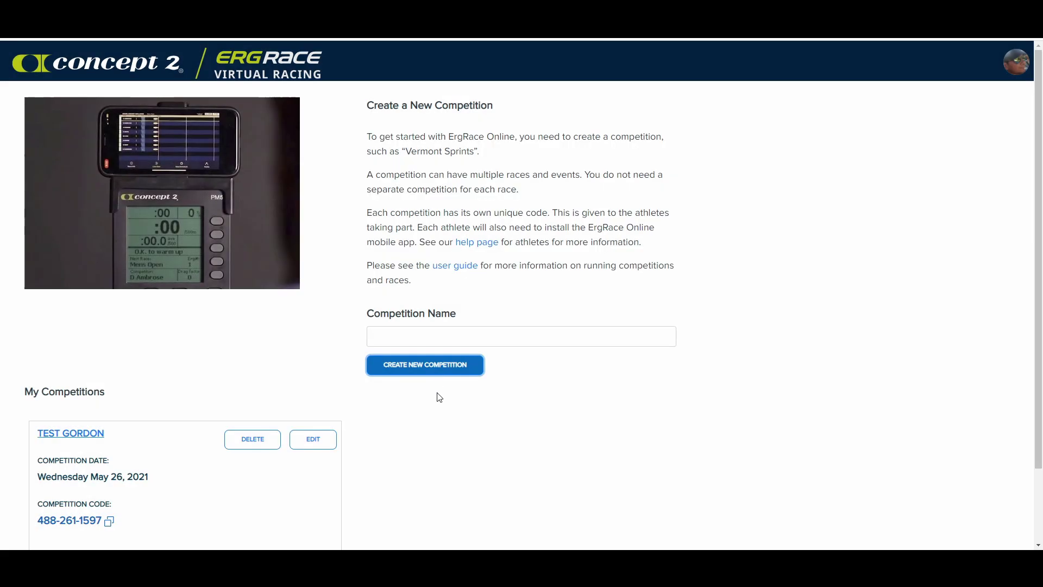
pyautogui.scroll(-3, 440, 397)
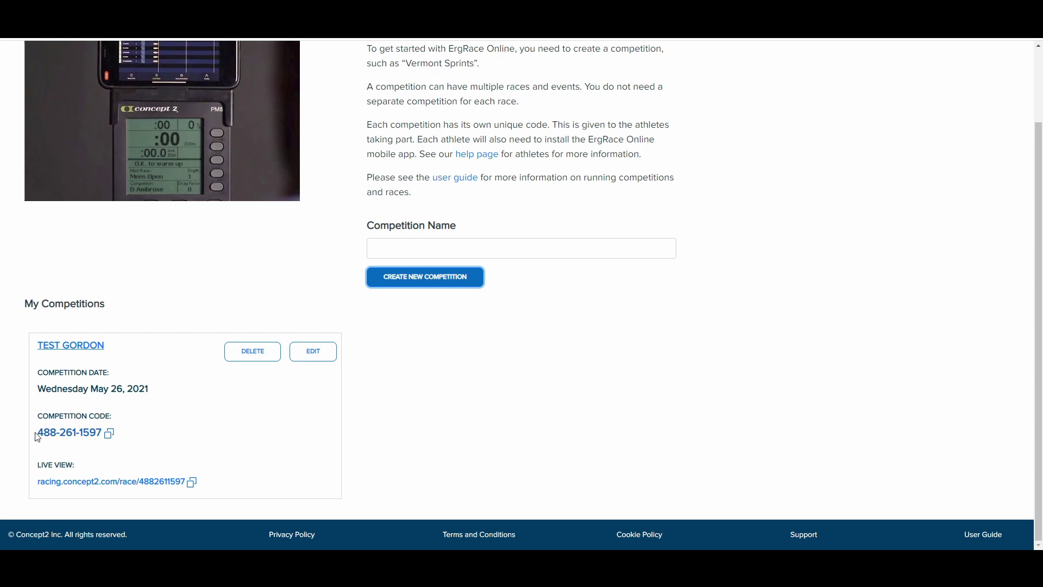
pyautogui.moveTo(41, 431); pyautogui.dragTo(102, 432)
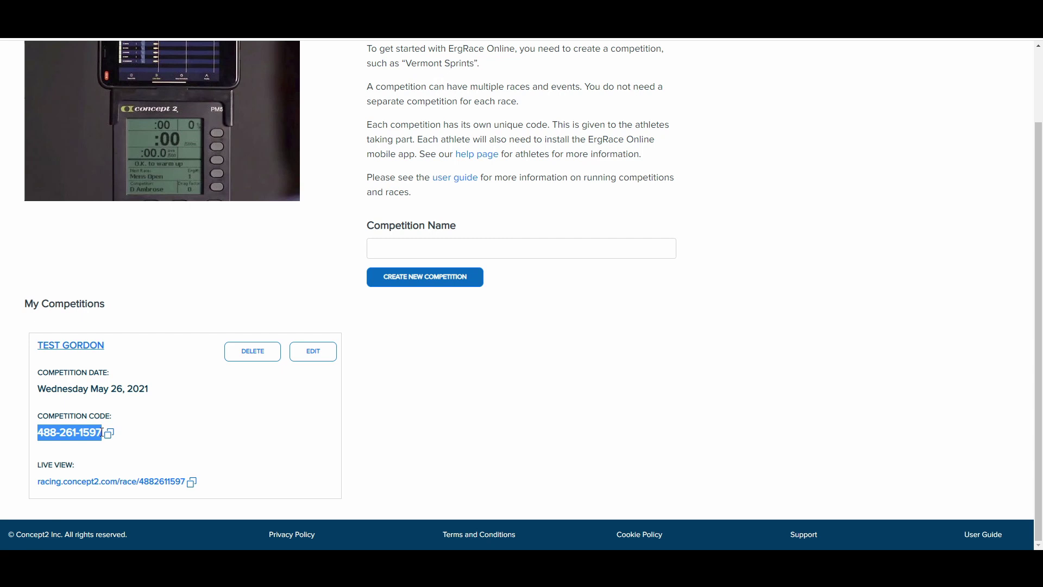
pyautogui.click(149, 450)
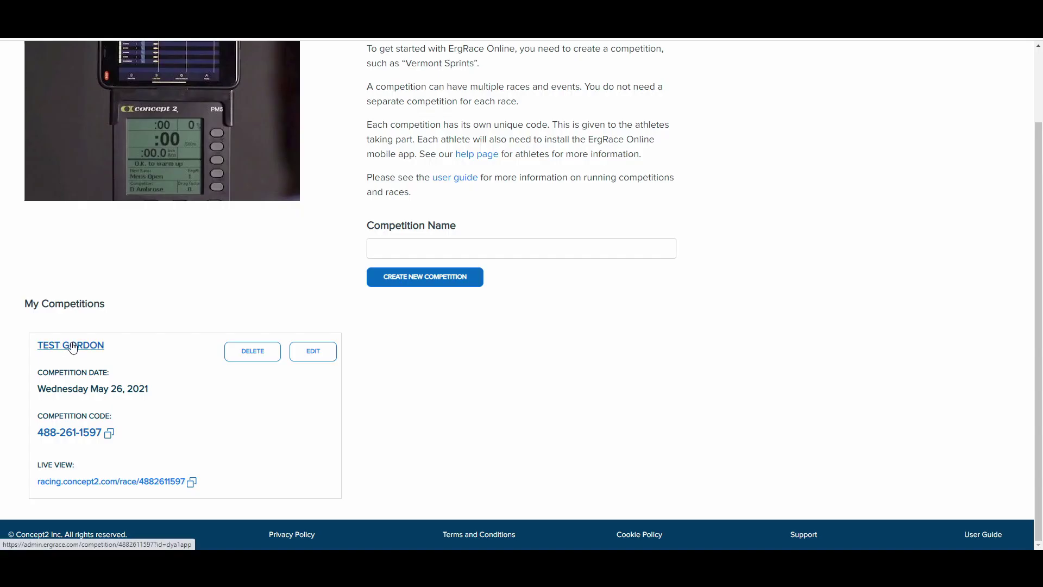
# Step: In TEST GORDON, start a new race and name it '100 test'
pyautogui.click(73, 347)
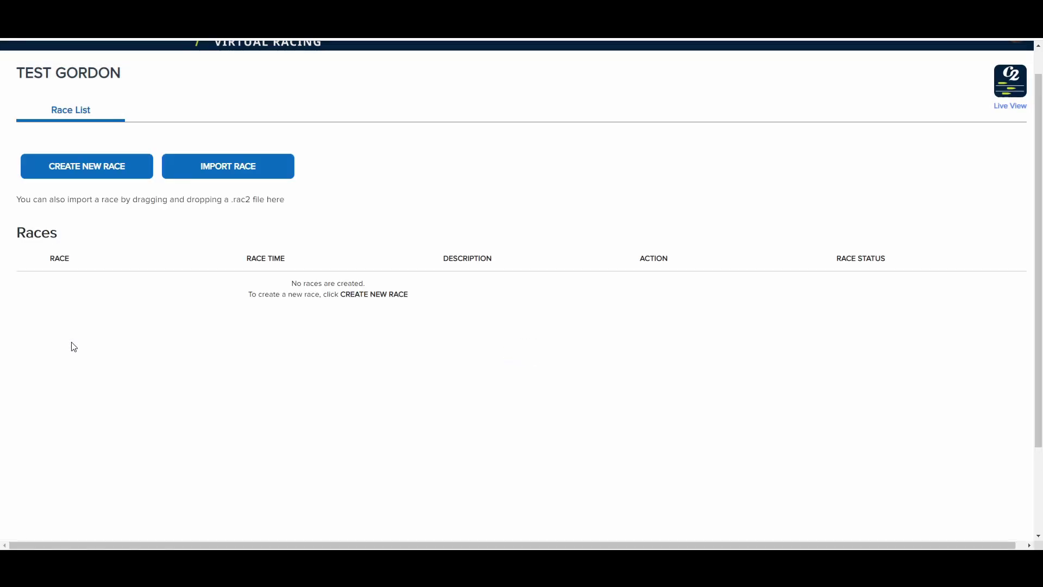
pyautogui.click(92, 168)
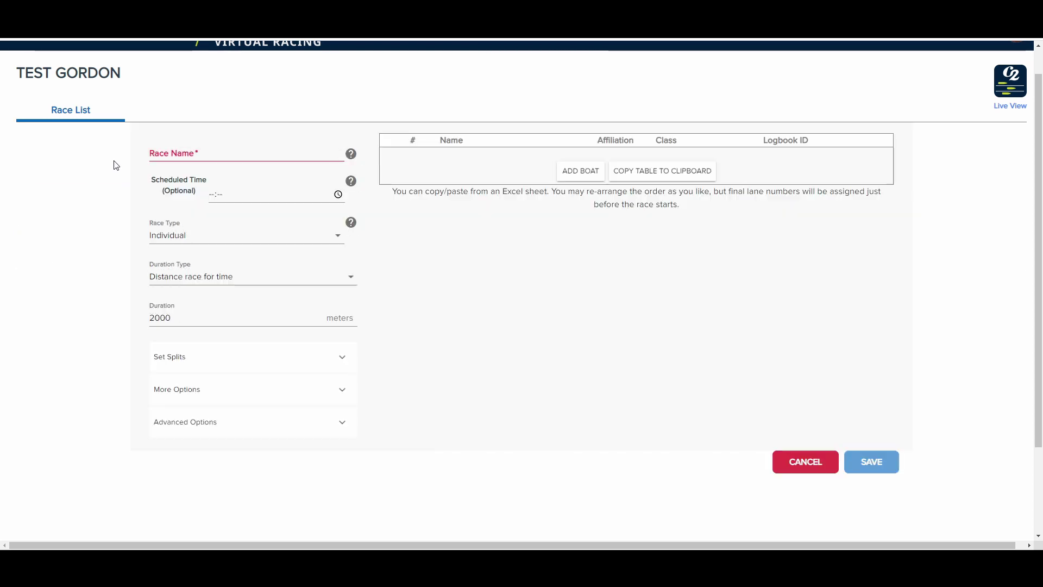
pyautogui.click(189, 153)
pyautogui.press('Escape')
pyautogui.write('1000')
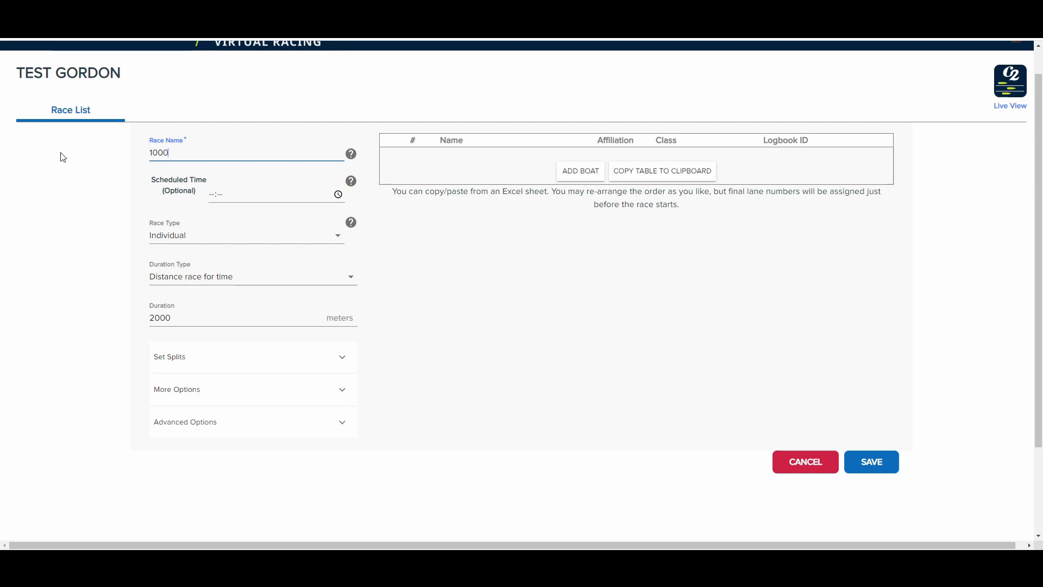
pyautogui.press('BackSpace')
pyautogui.write('est')
pyautogui.press('BackSpace')
pyautogui.press('BackSpace')
pyautogui.write('test')
# Step: Set the race duration to 100 m with 50 m splits
pyautogui.doubleClick(212, 314)
pyautogui.write('100')
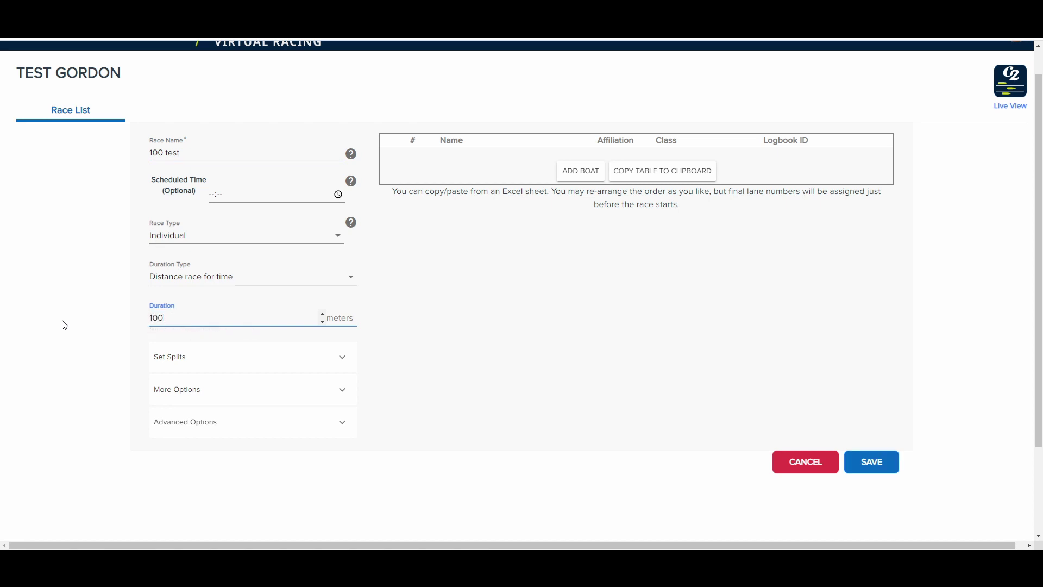
pyautogui.click(342, 358)
pyautogui.doubleClick(205, 406)
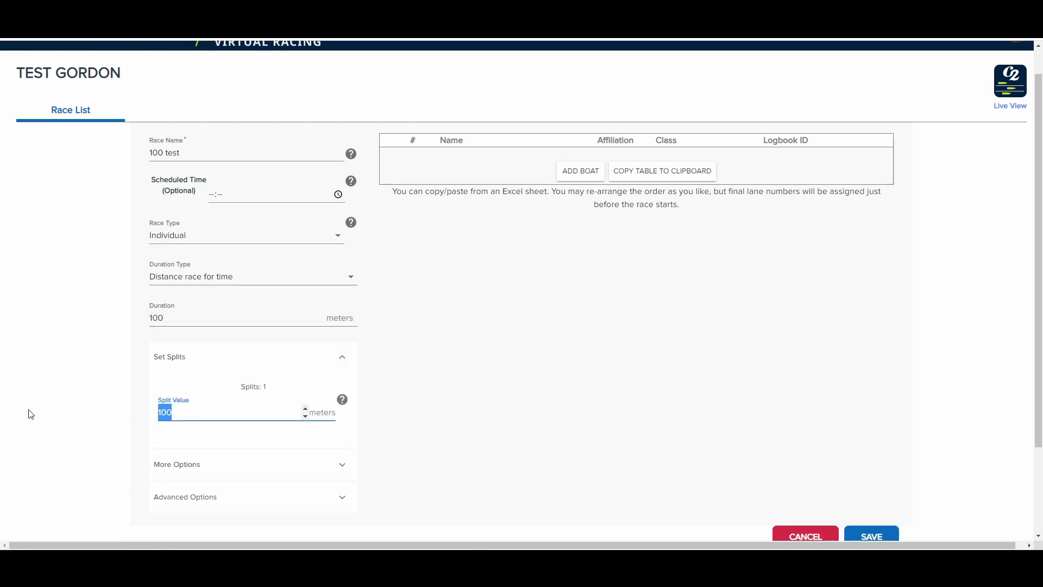
pyautogui.write('50')
pyautogui.click(461, 367)
# Step: Collapse the split settings and select the athlete's Logbook ID on their Concept2 profile
pyautogui.click(342, 359)
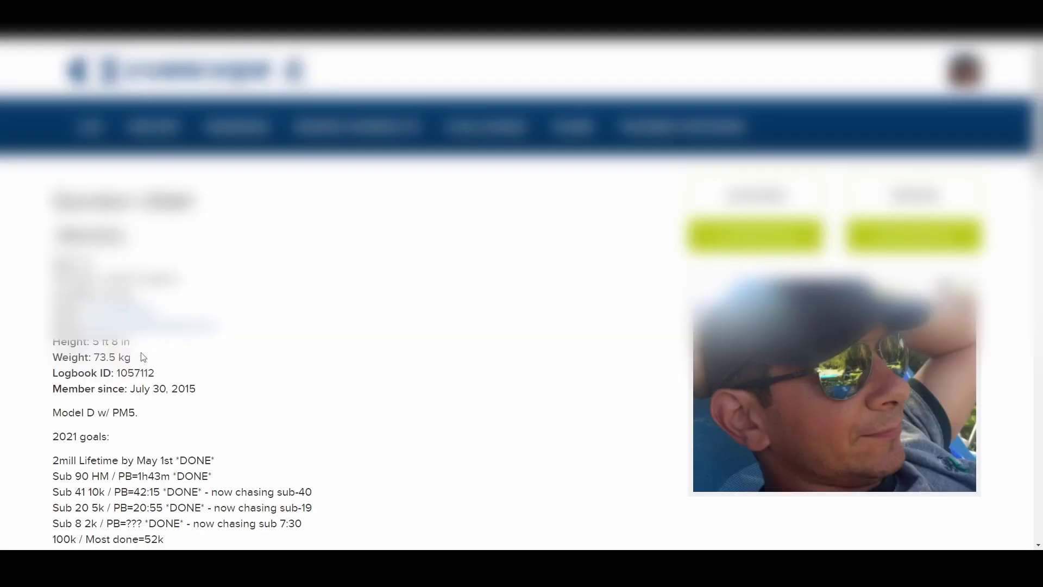
pyautogui.moveTo(53, 374); pyautogui.dragTo(156, 373)
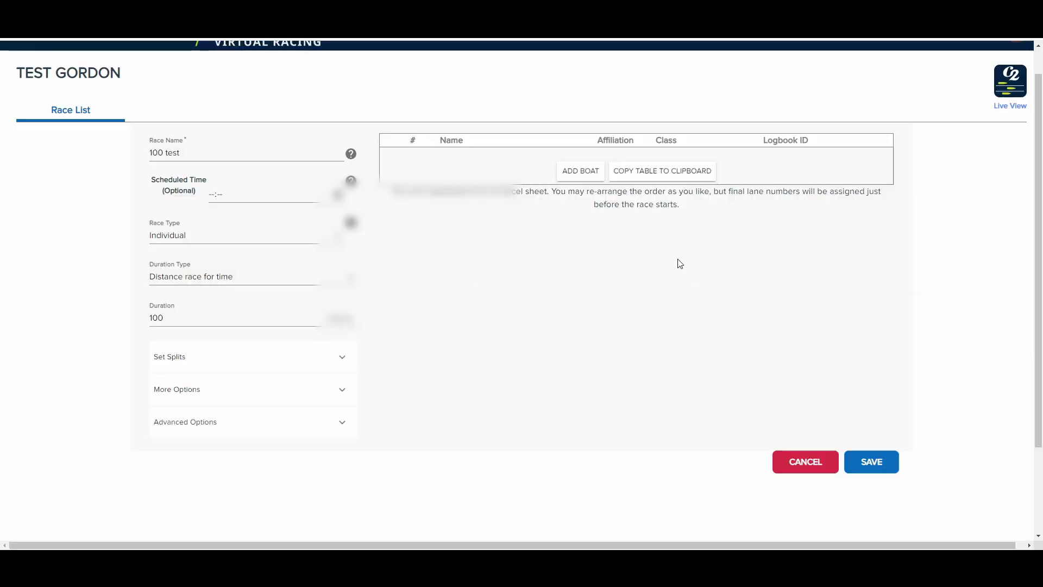
# Step: Add boat 1 with the athlete's name, class LWT and their Logbook ID
pyautogui.click(581, 173)
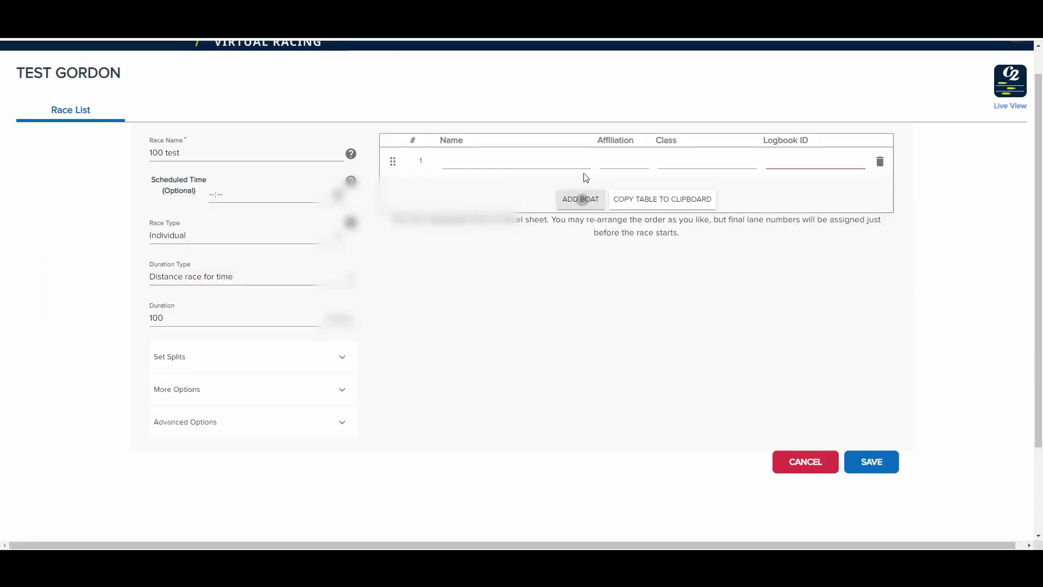
pyautogui.click(474, 165)
pyautogui.write('Gordon')
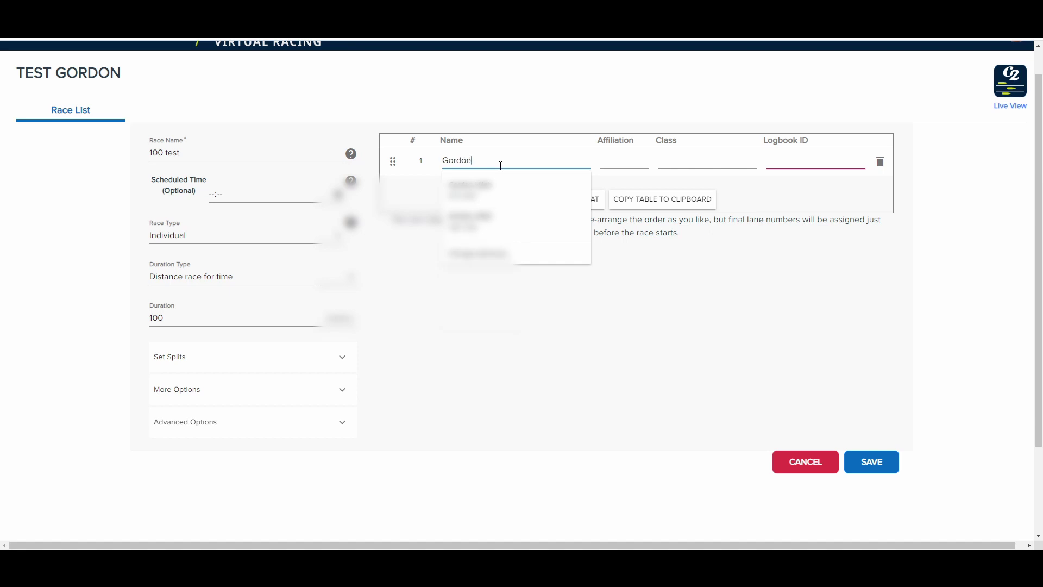
pyautogui.write(' U')
pyautogui.press('Tab')
pyautogui.press('Tab')
pyautogui.press('Tab')
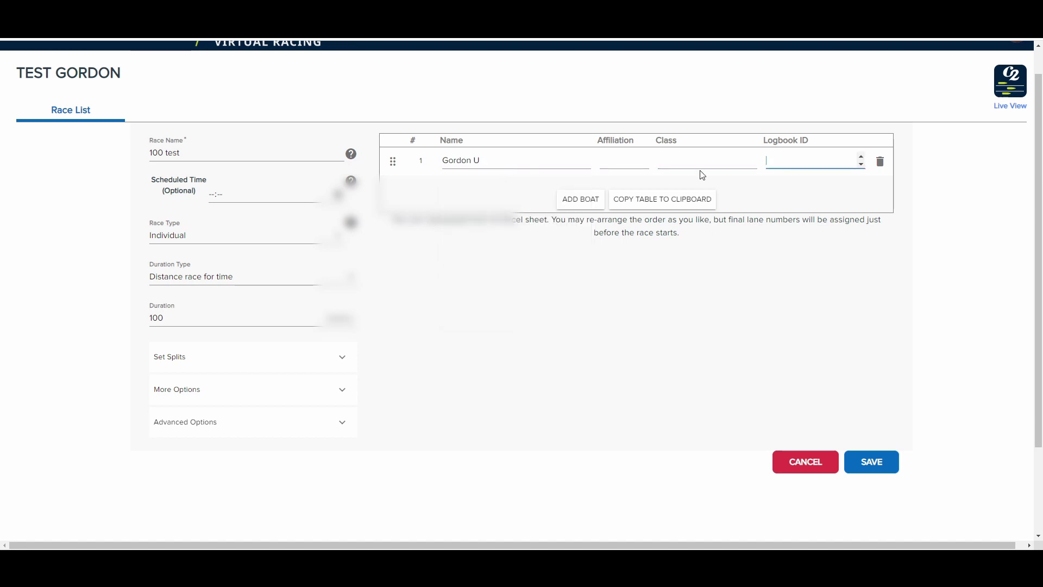
pyautogui.click(700, 162)
pyautogui.write('LWT')
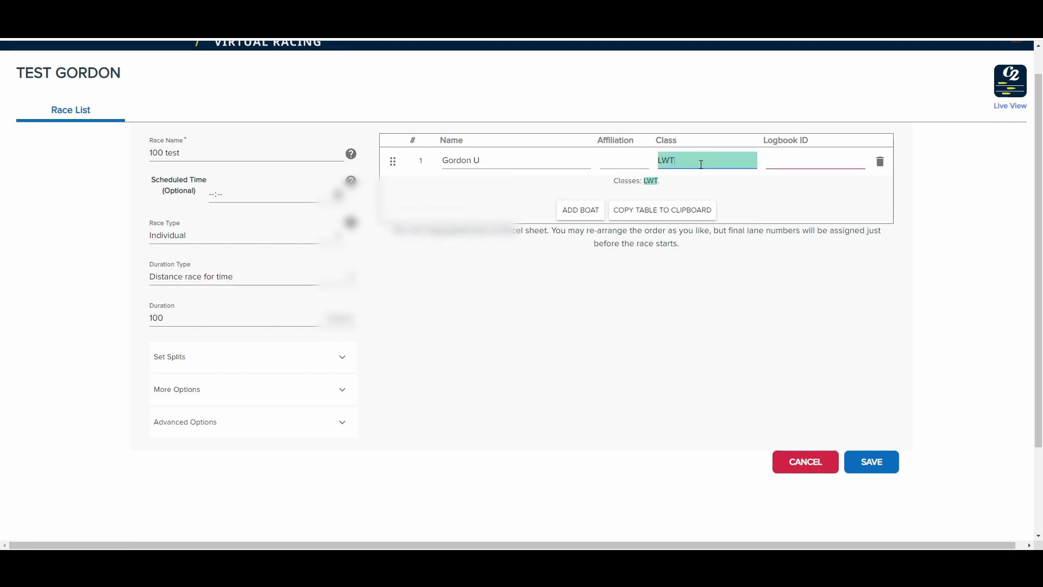
pyautogui.click(791, 161)
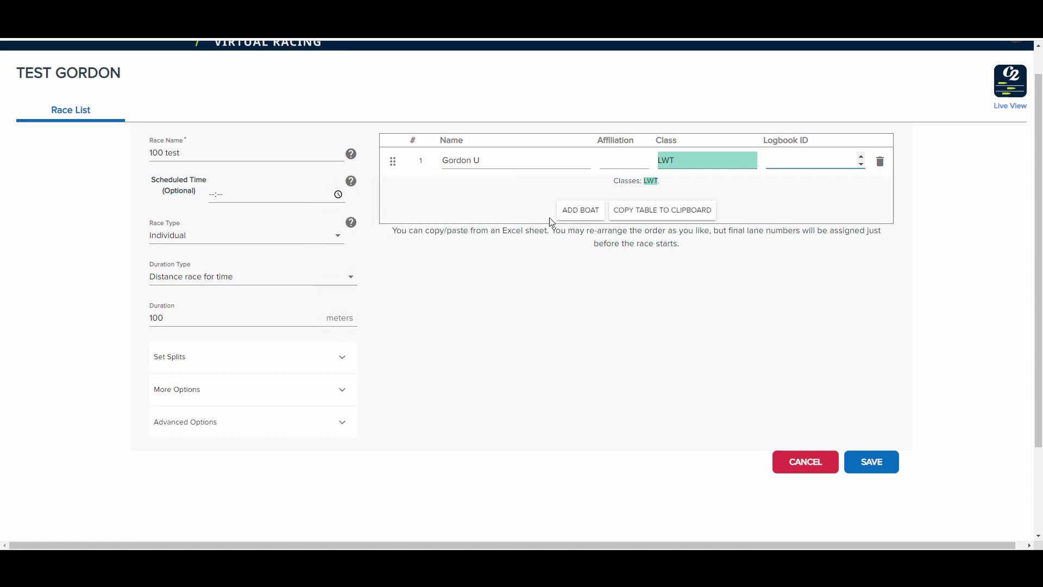
pyautogui.write('1057112')
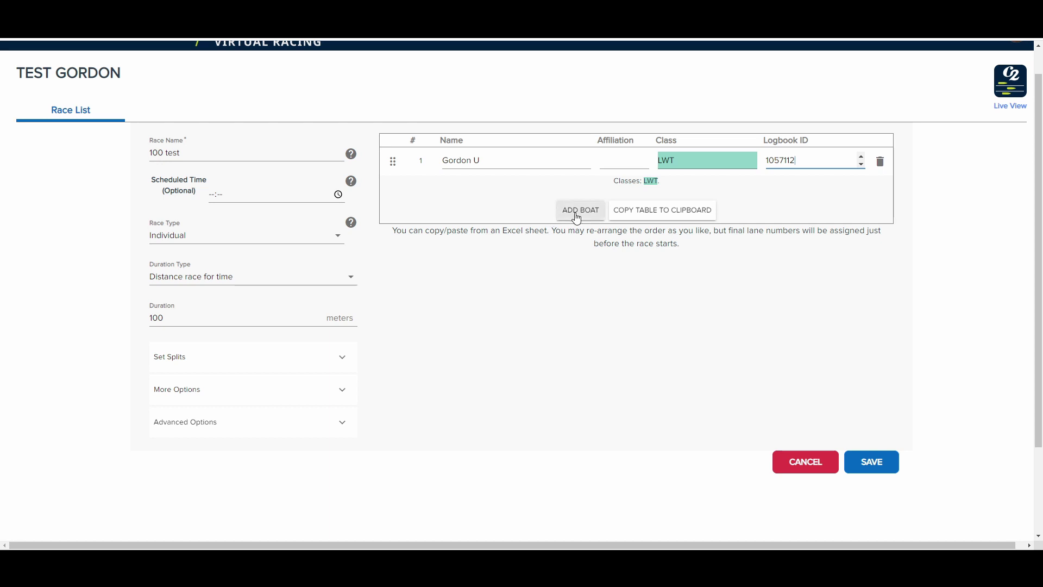
# Step: Save the 100 test race and return to the top of the race list
pyautogui.click(873, 463)
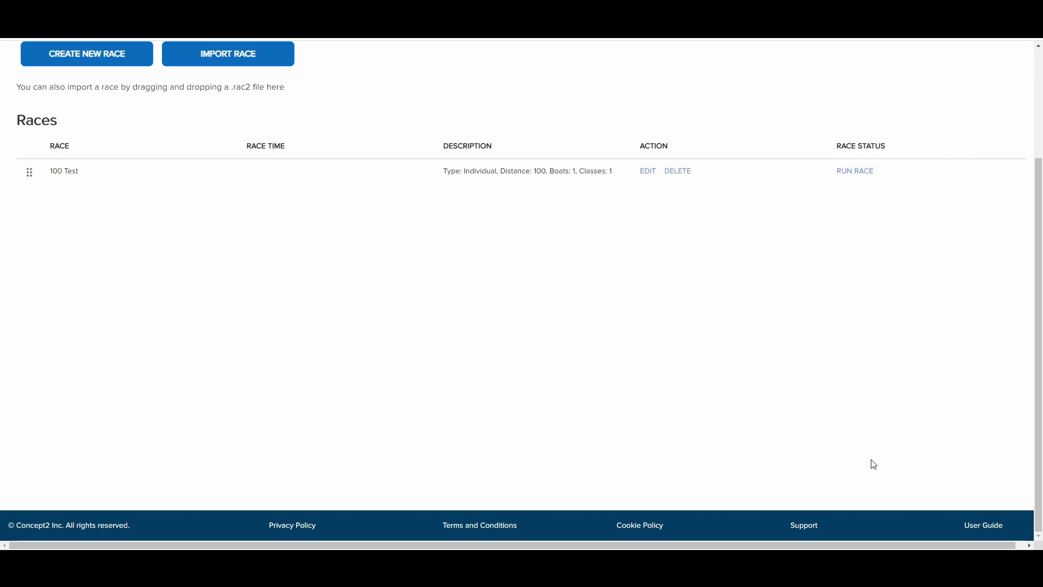
pyautogui.scroll(3, 873, 464)
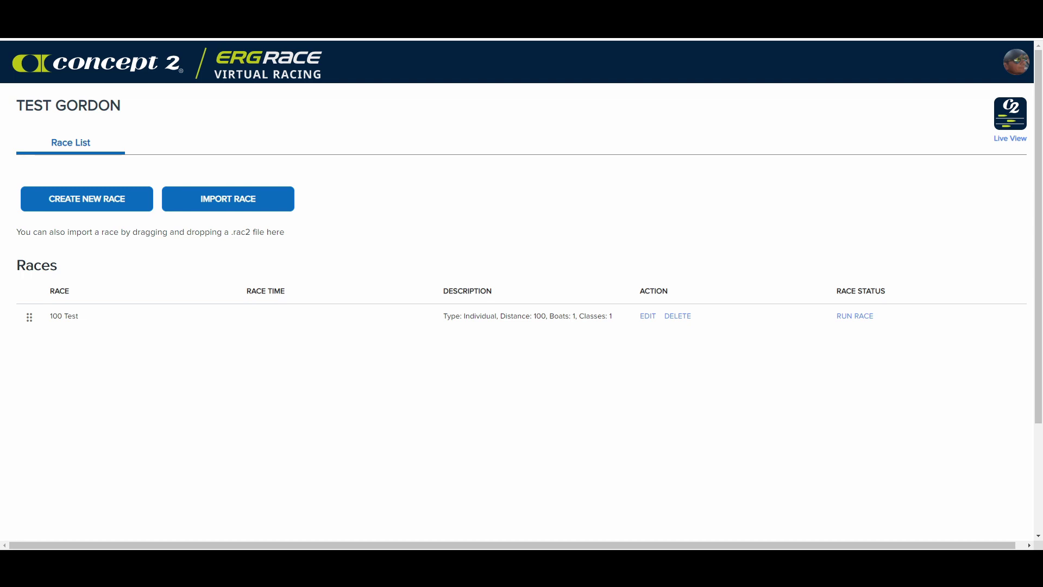
# Step: Run the 100 test race and view the Athlete Connection Status table
pyautogui.click(859, 317)
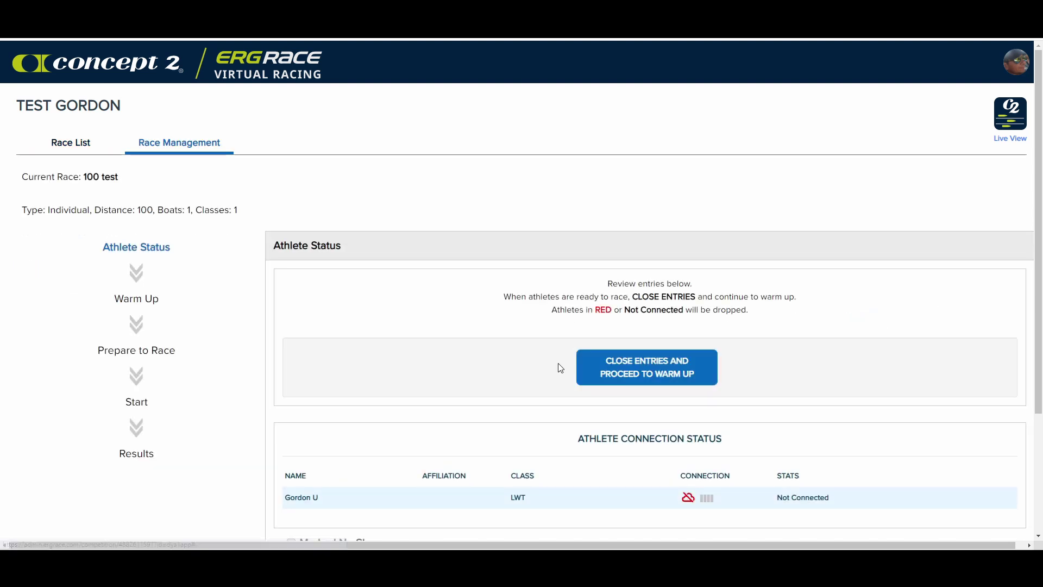
pyautogui.scroll(-1, 478, 160)
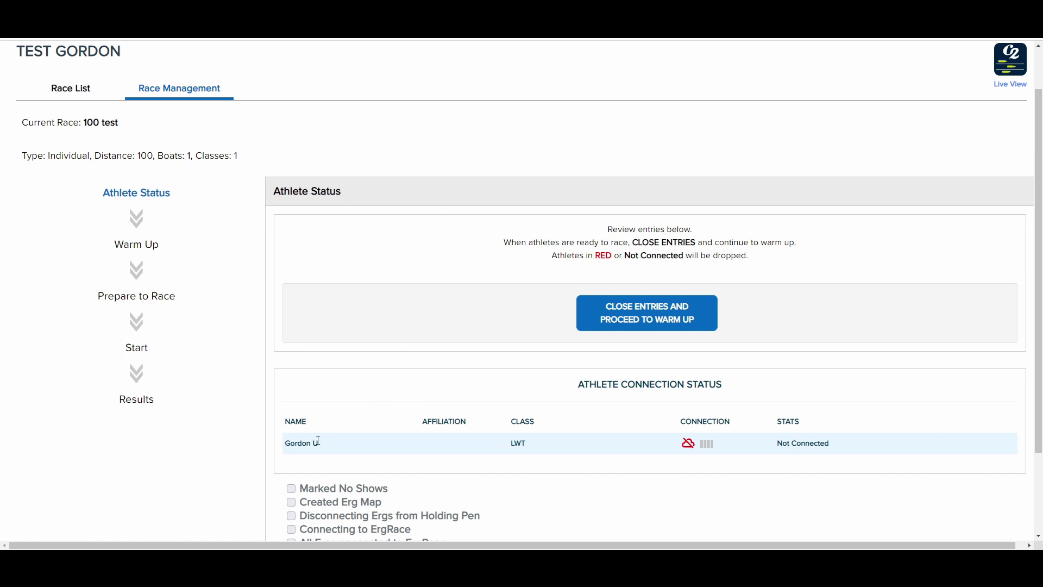
pyautogui.moveTo(369, 413)
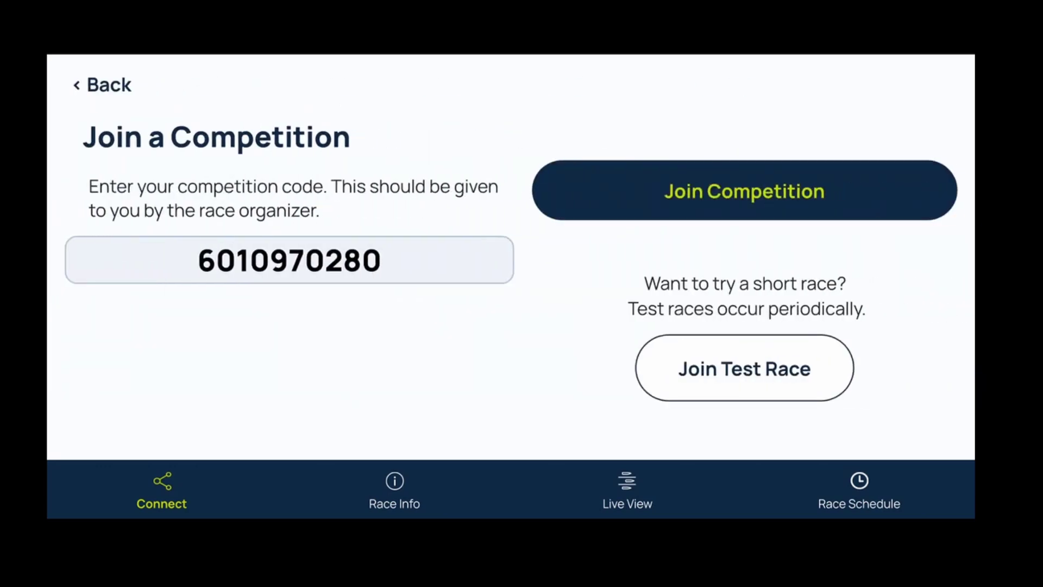
# Step: Replace the old code in the mobile app with this competition's code and submit it
pyautogui.click(381, 259)
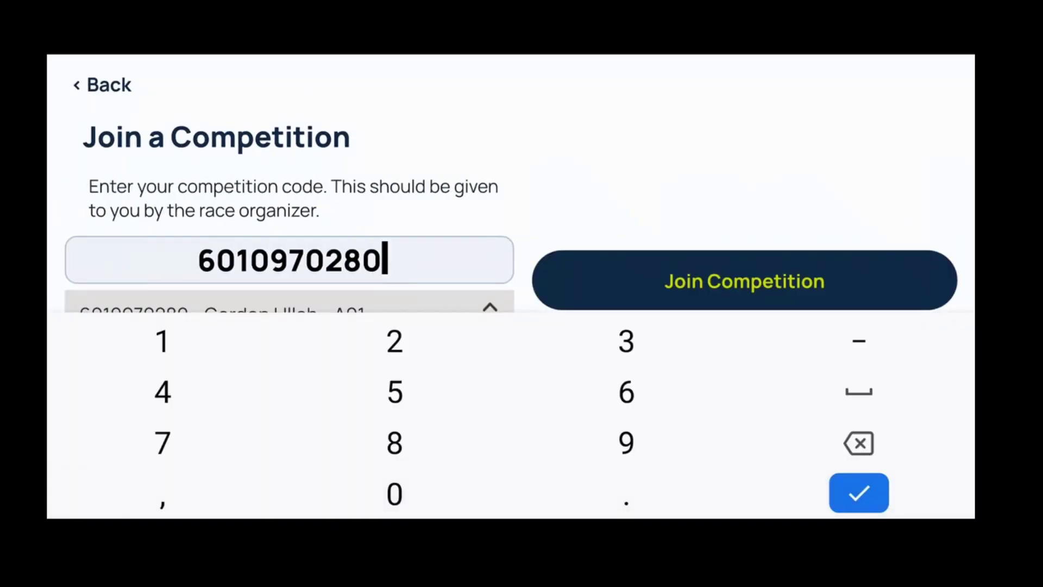
pyautogui.press('BackSpace')
pyautogui.press('BackSpace')
pyautogui.press('BackSpace')
pyautogui.press('BackSpace')
pyautogui.press('BackSpace')
pyautogui.press('BackSpace')
pyautogui.press('BackSpace')
pyautogui.press('BackSpace')
pyautogui.press('BackSpace')
pyautogui.press('BackSpace')
pyautogui.write('488')
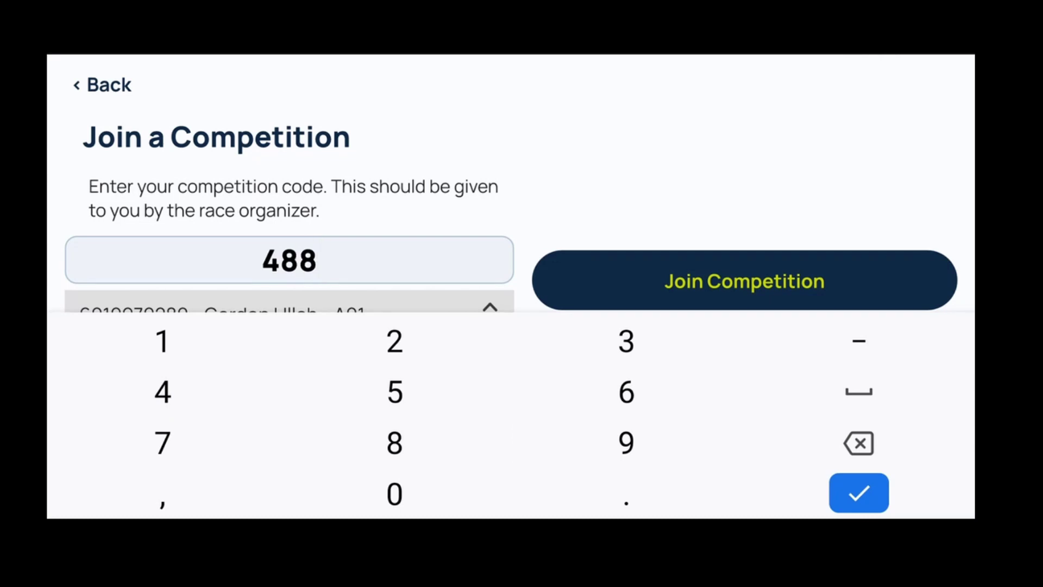
pyautogui.write('261')
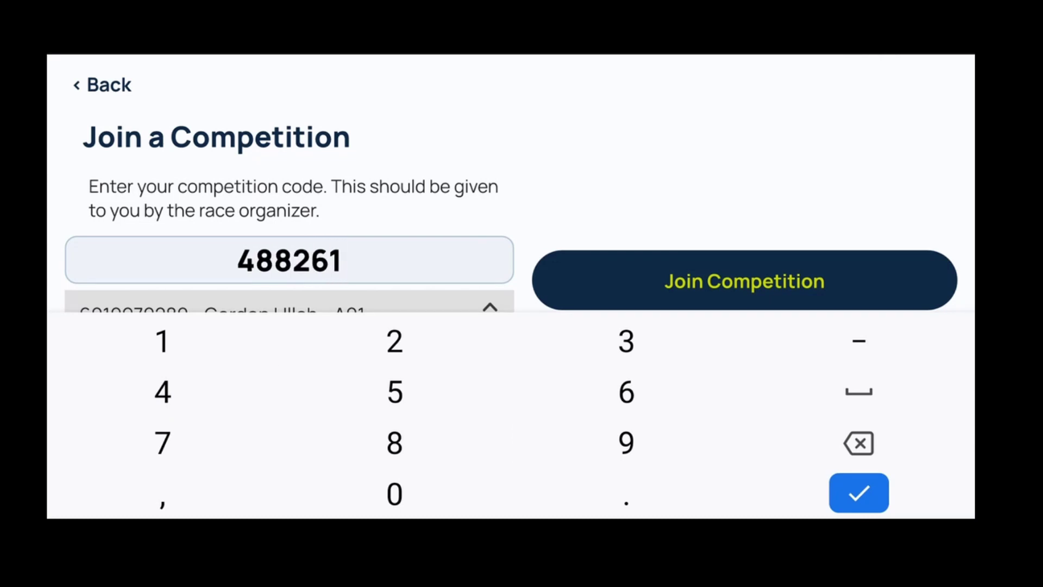
pyautogui.write('1597')
pyautogui.press('Return')
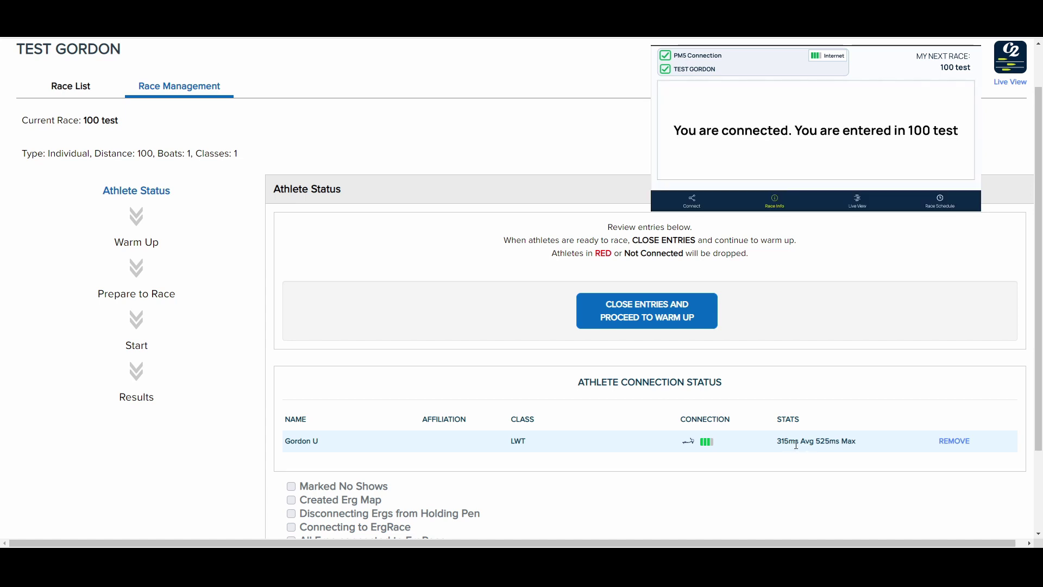
# Step: Close entries for 100 test and proceed to warm-up
pyautogui.click(647, 315)
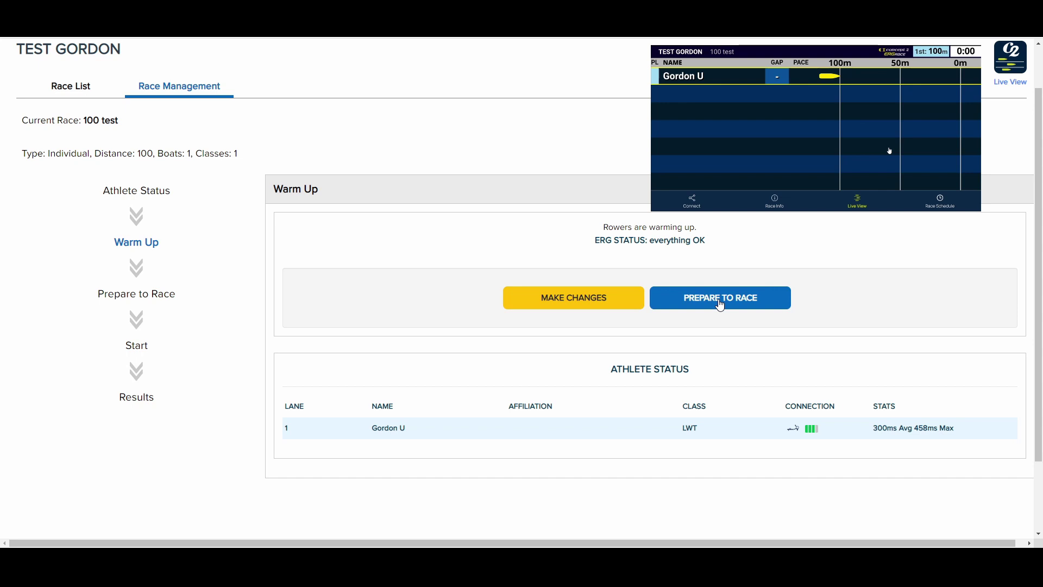
# Step: Advance the 100 test race to the Prepare To Race stage
pyautogui.click(720, 302)
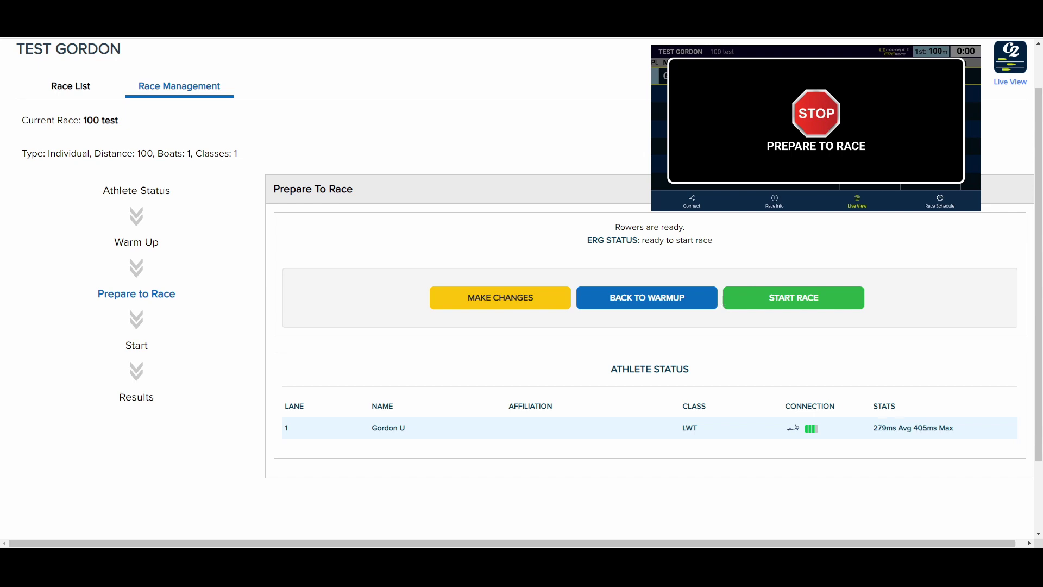
pyautogui.hotkey('alt', 'Tab')
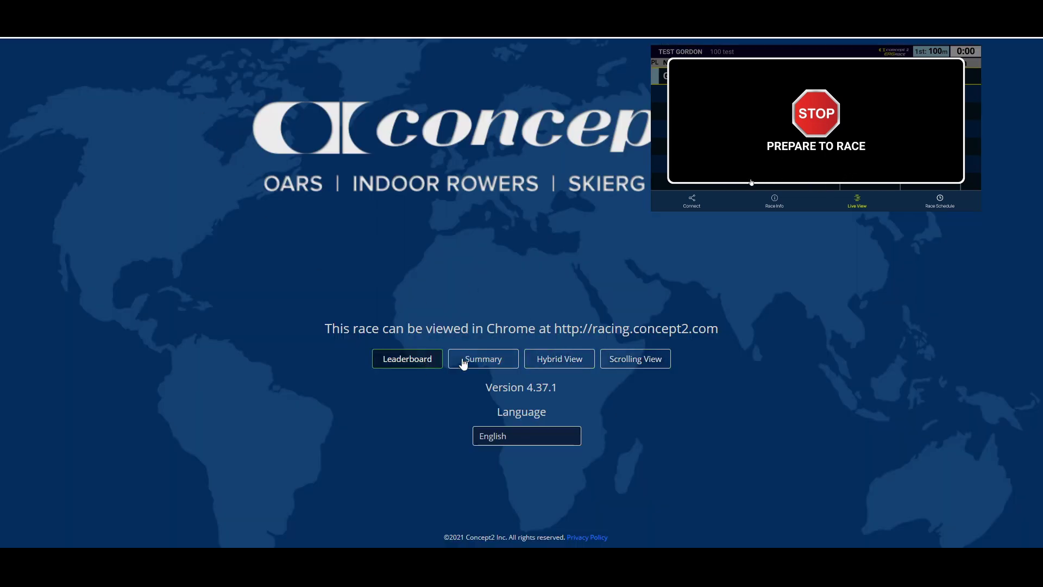
pyautogui.click(487, 364)
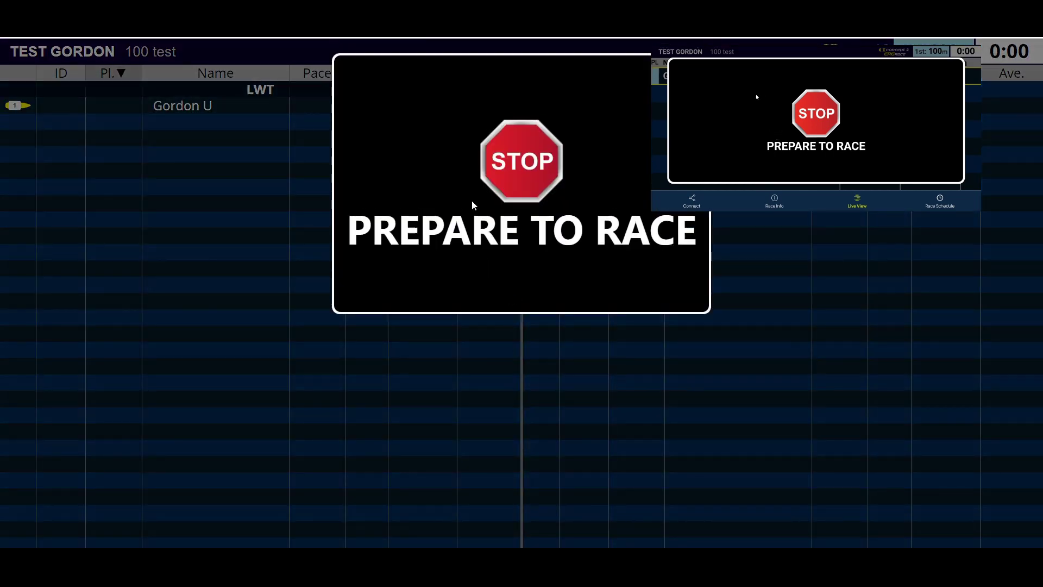
pyautogui.hotkey('alt', 'Tab')
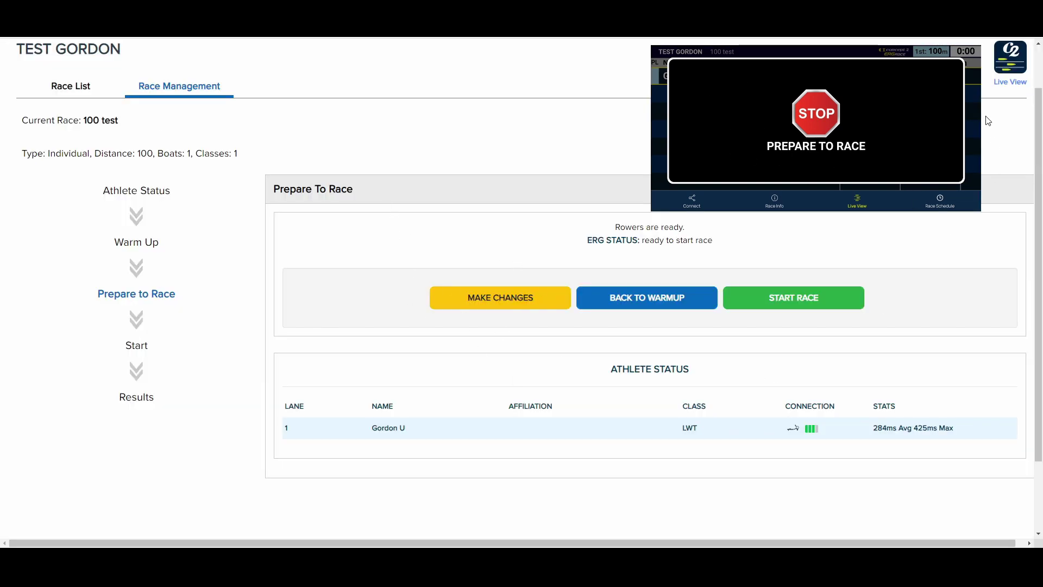
# Step: Show the live race display for the 100 test race, with the single lane waiting at the start
pyautogui.click(1017, 89)
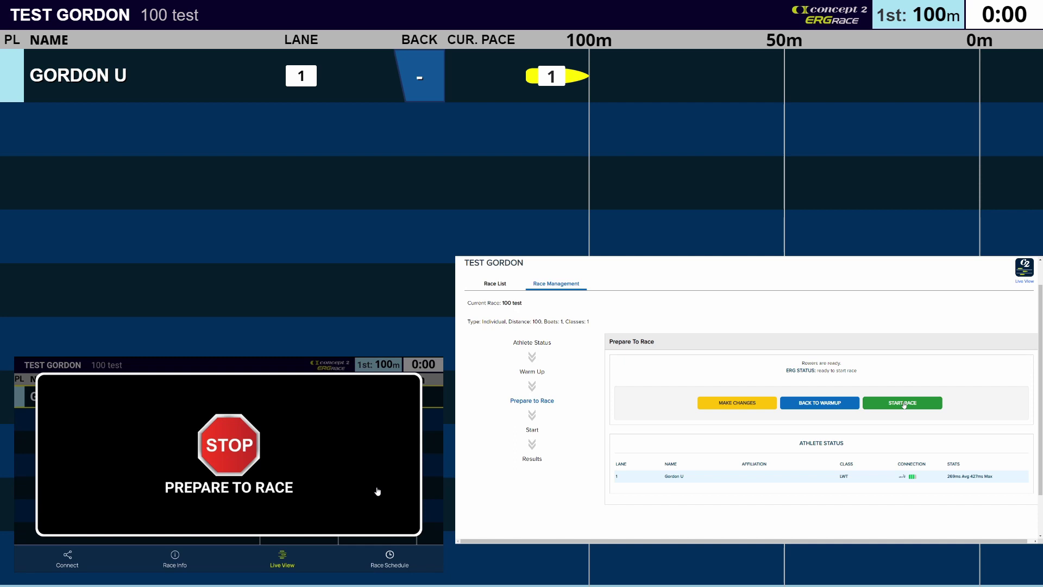
# Step: Start the 100 m test race and watch it run until the entrant finishes in 0:23.6
pyautogui.click(904, 405)
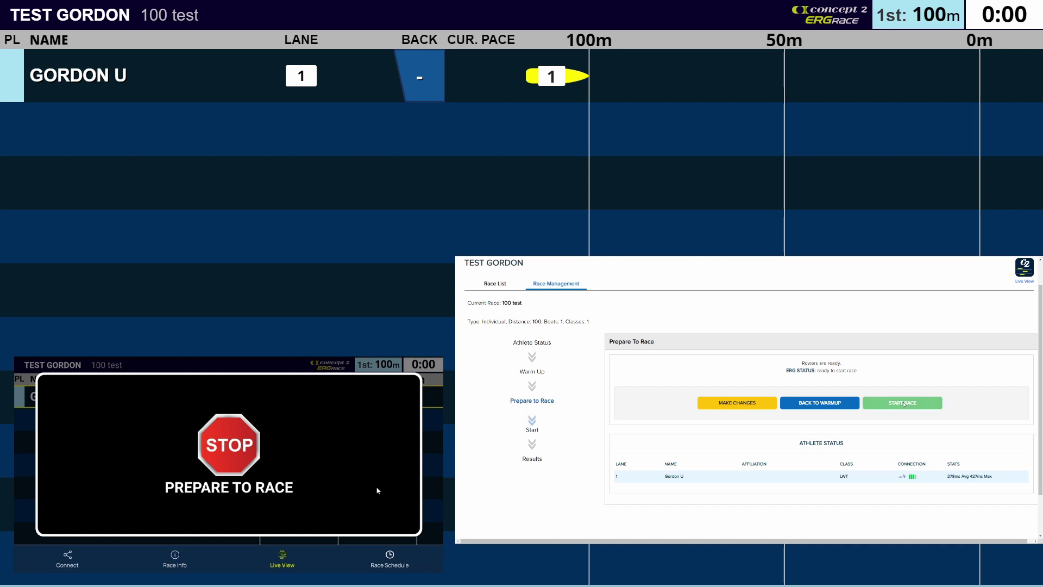